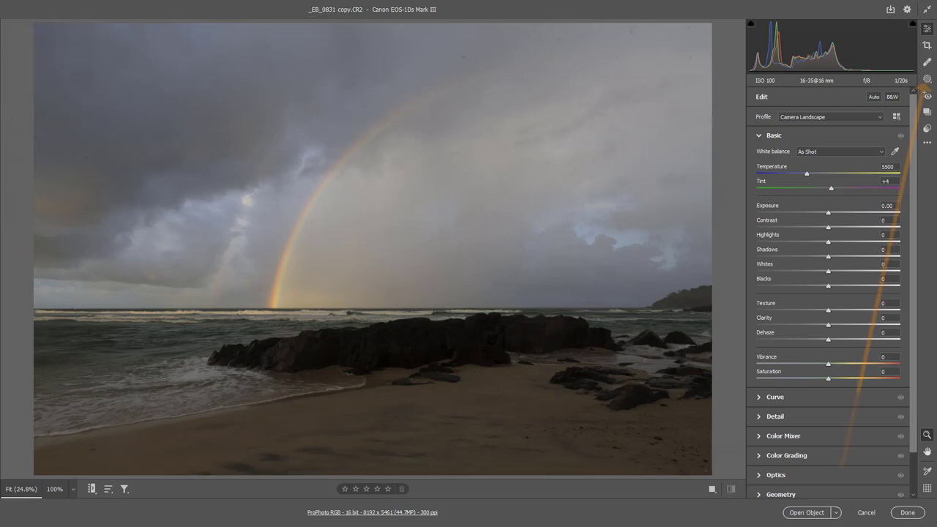
- Straighten the horizon to 0.15° and trim the crop's bottom and left edges
key(m)
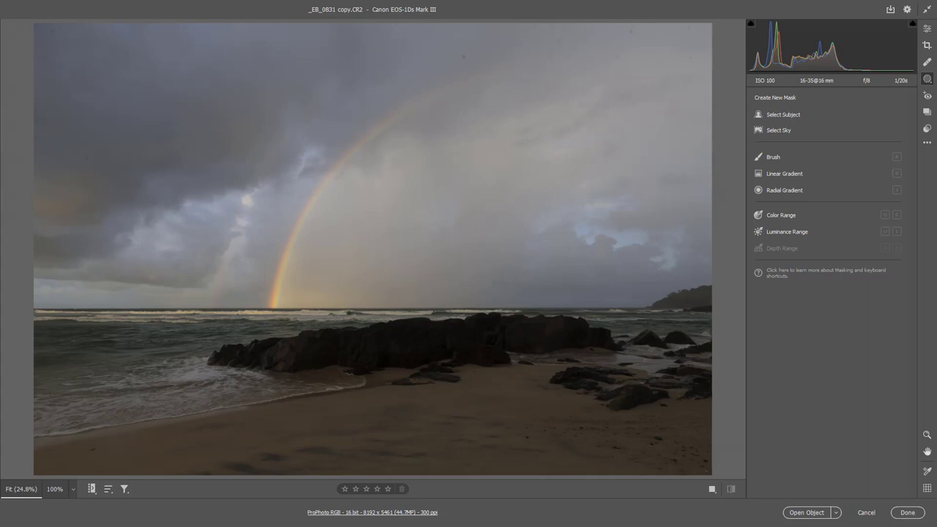
key(shift+q)
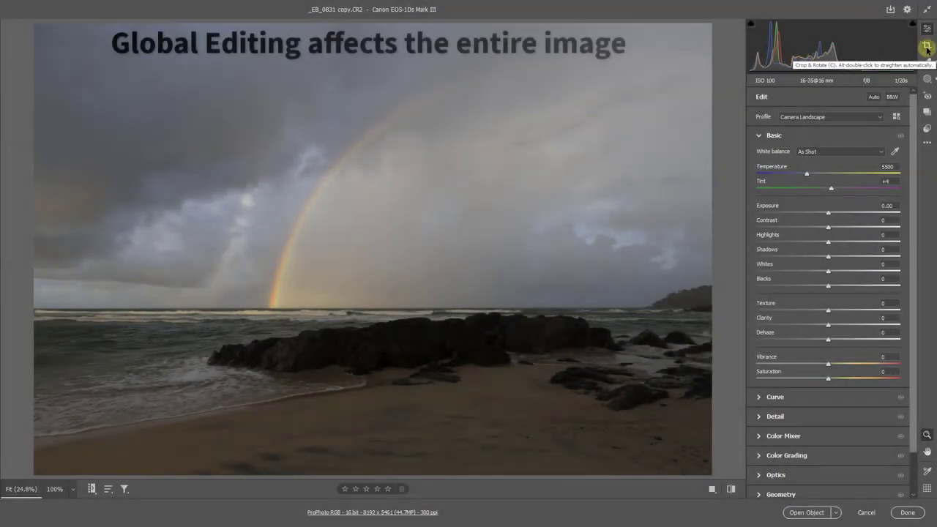
click(925, 45)
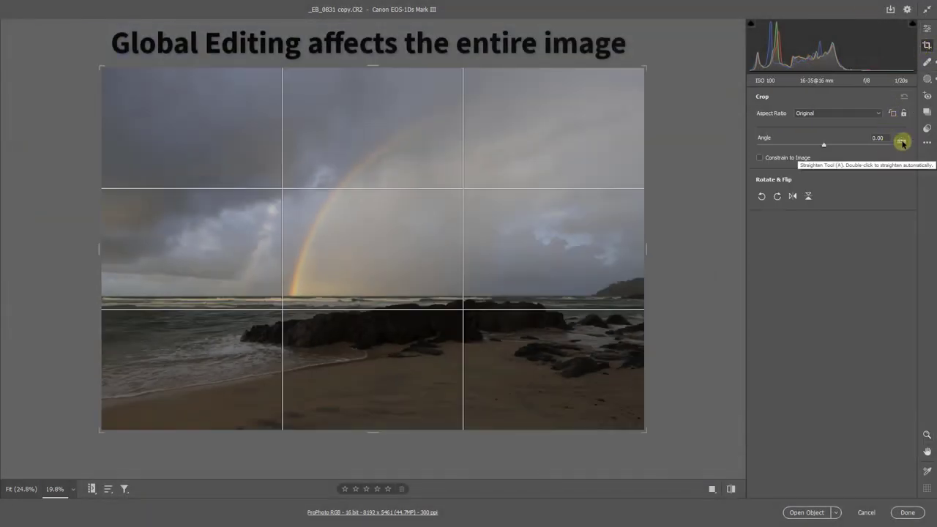
click(902, 142)
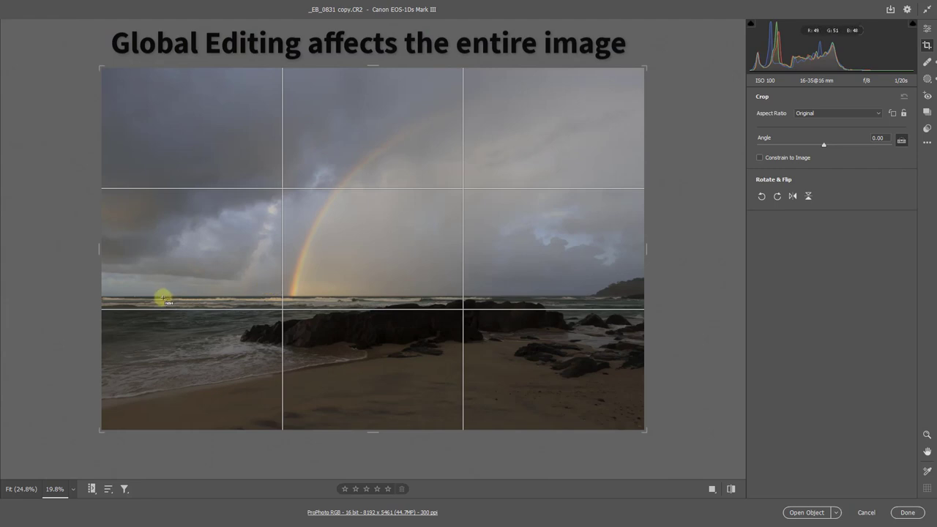
drag(162, 296, 547, 296)
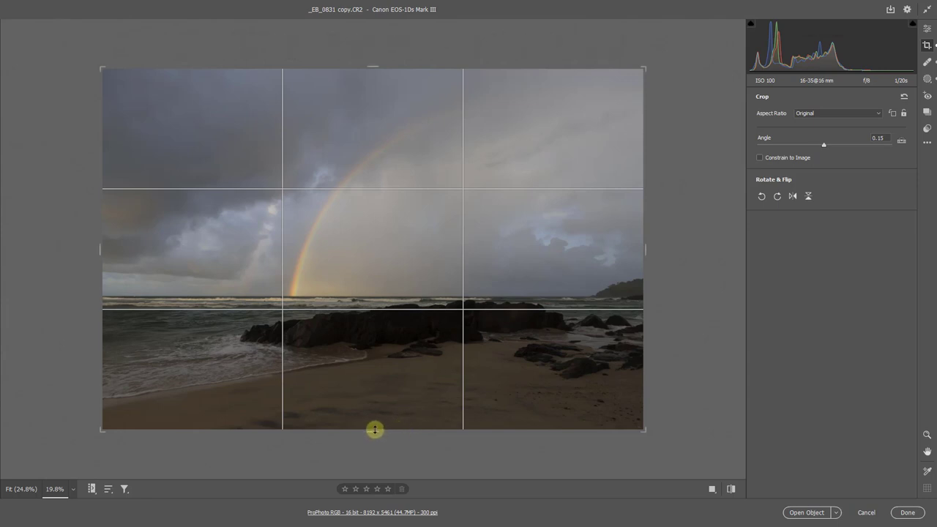
drag(374, 432, 374, 420)
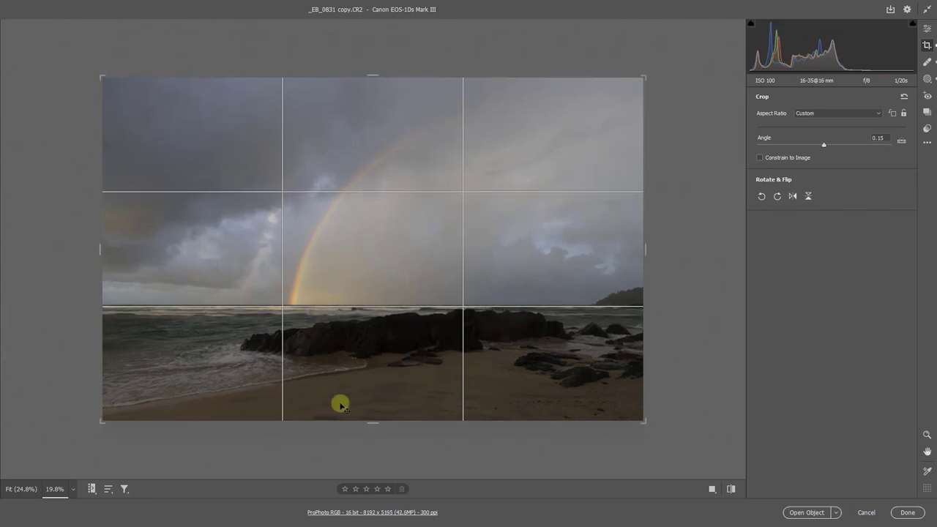
drag(101, 251, 109, 252)
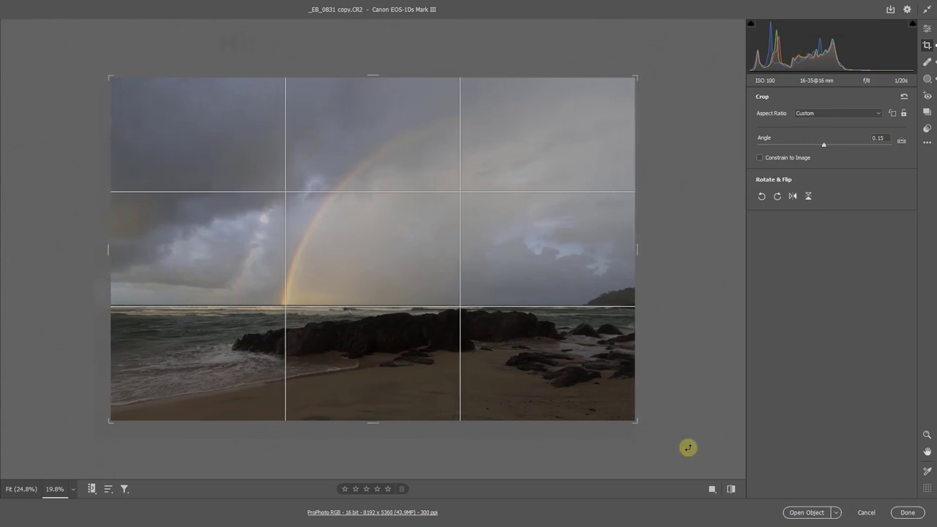
- Apply the 8192 x 5360 crop
key(Return)
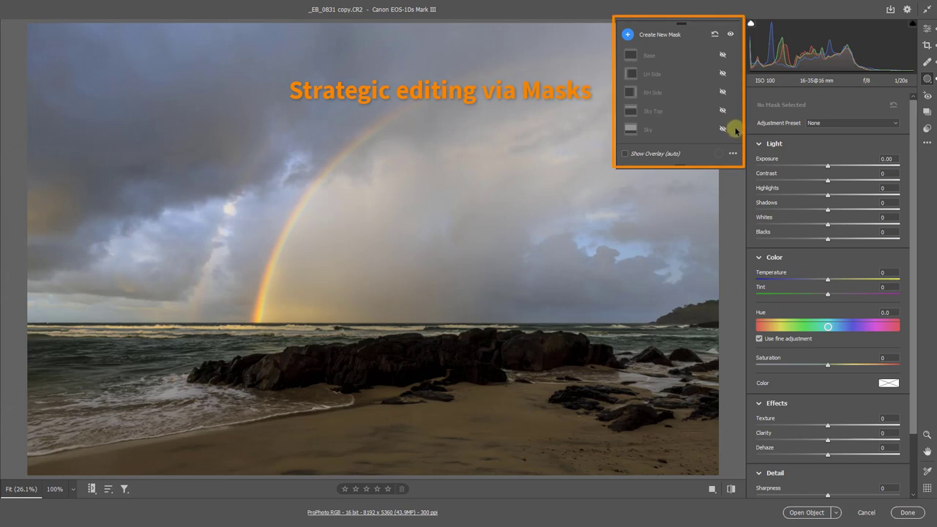
- Switch on the Sky, Sky Top, LH Side, RH Side and Base masks
click(723, 130)
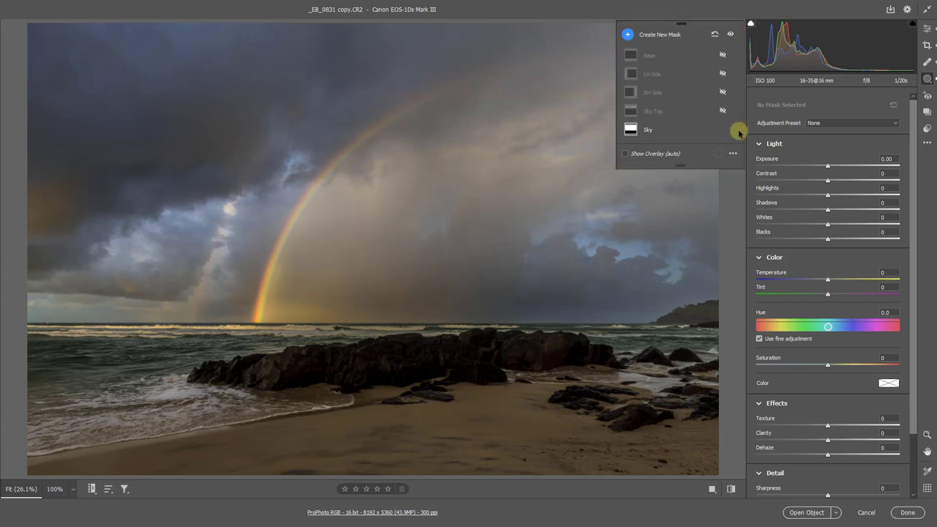
click(722, 111)
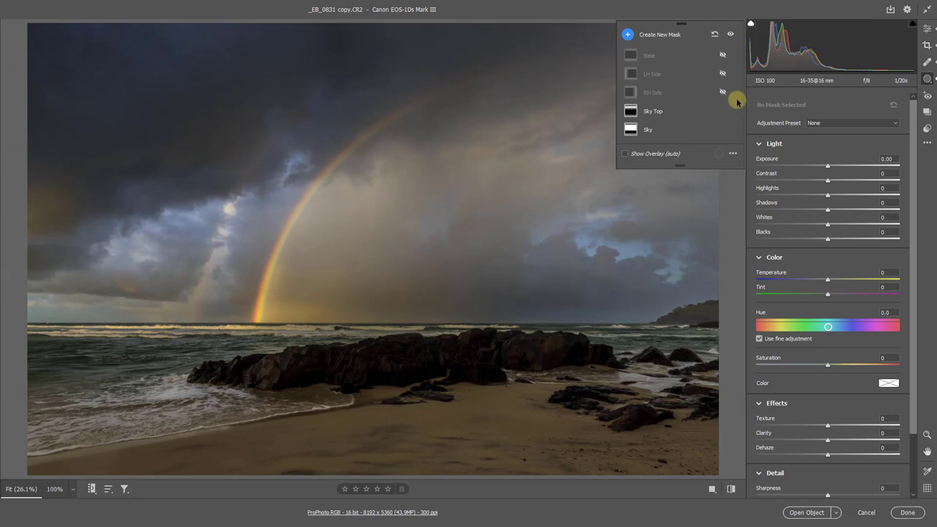
click(723, 74)
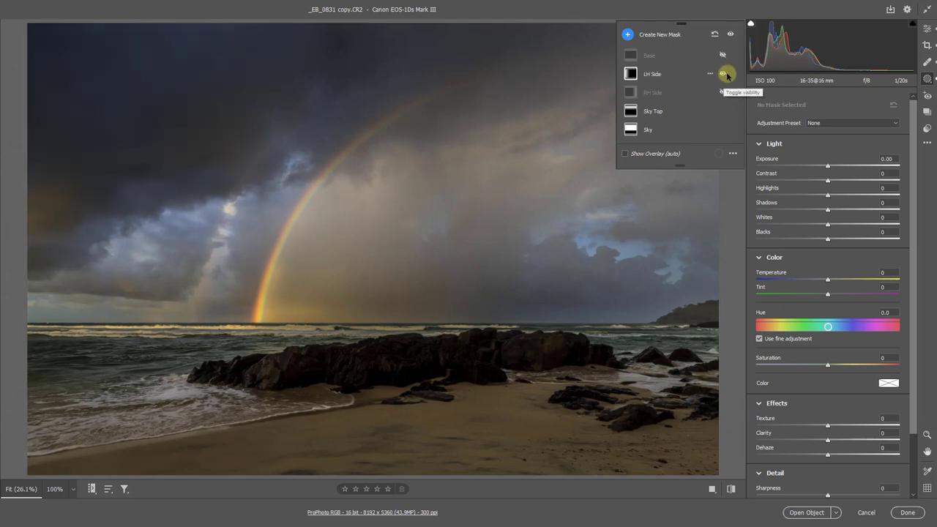
click(722, 93)
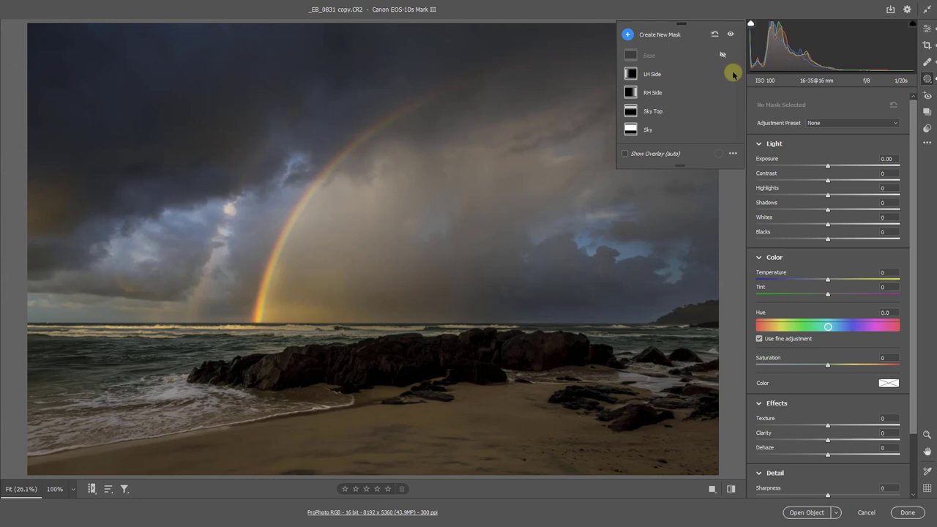
mouse_move(732, 74)
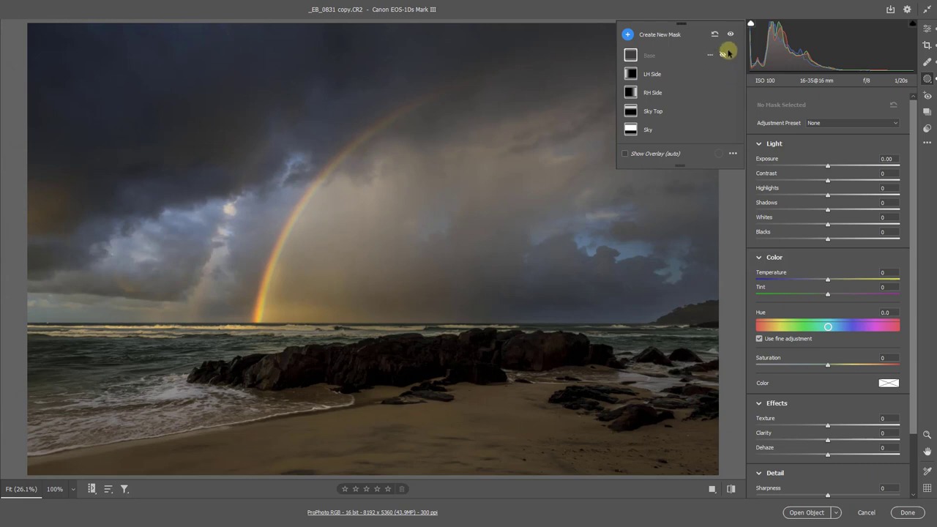
click(723, 55)
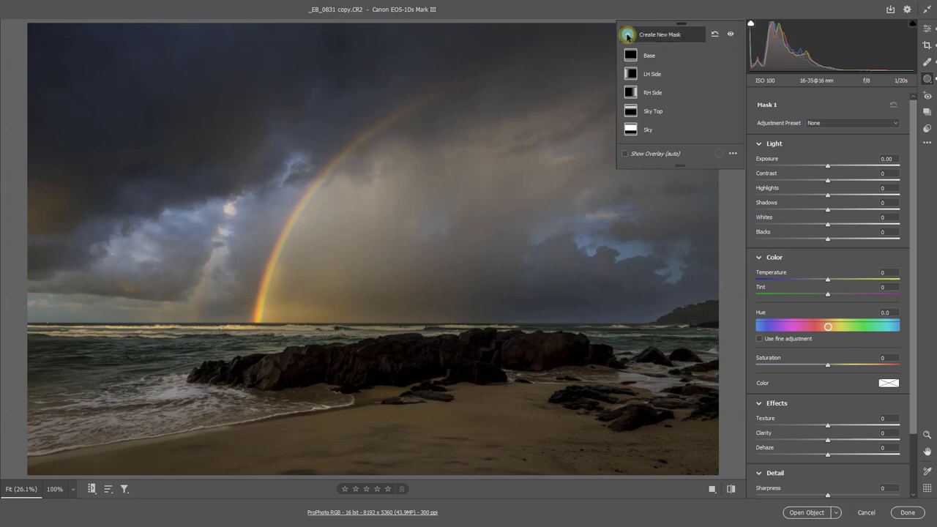
- Create a Luminance Range mask, Mask 1, sampled from the dark foreground rocks
click(627, 35)
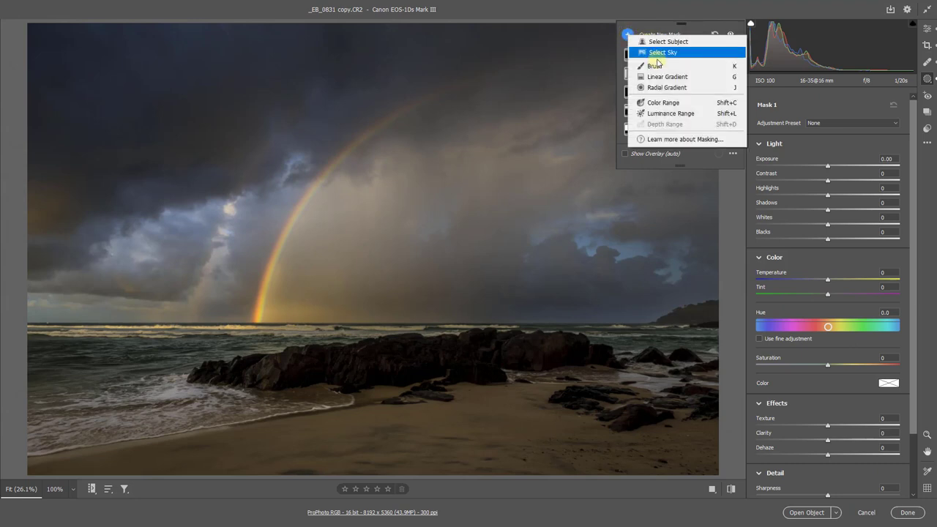
click(659, 115)
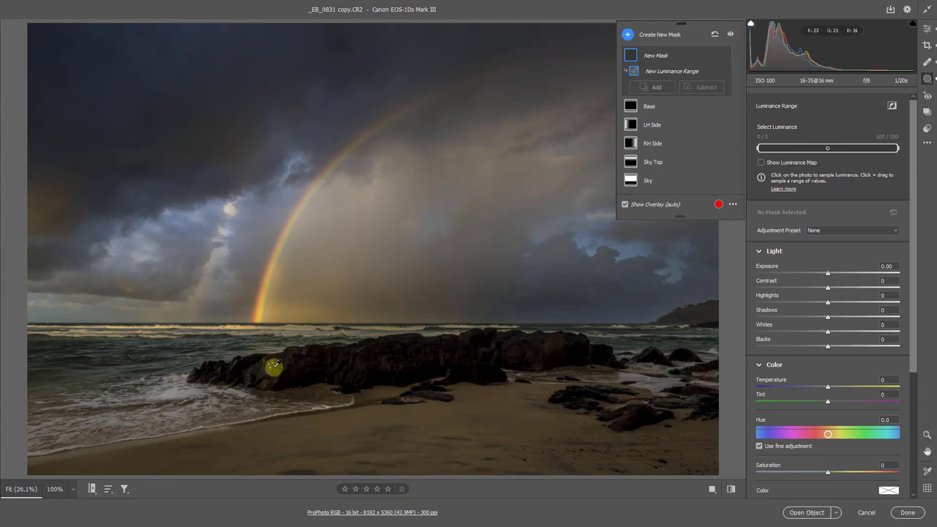
drag(273, 374, 281, 379)
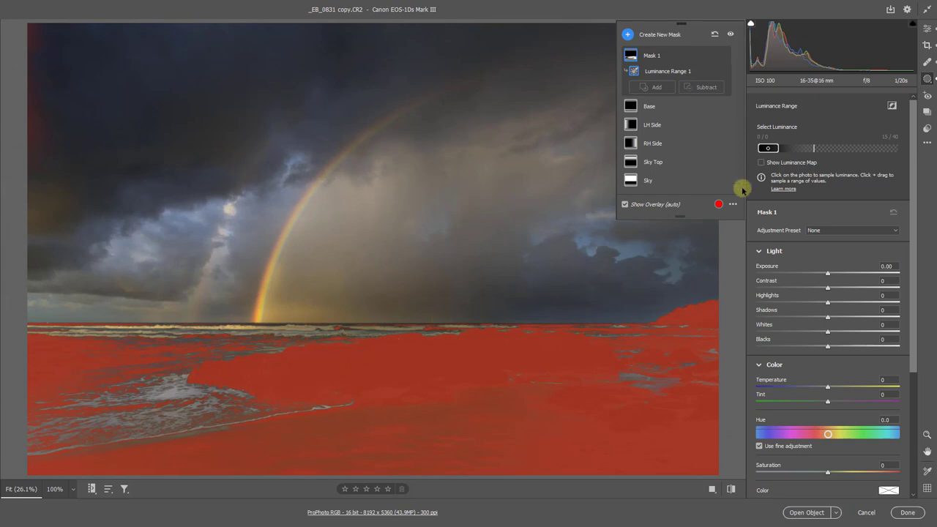
- Narrow Mask 1's luminance range to 0/0–10/12 to isolate the darkest foreground rocks
click(777, 148)
mouse_move(779, 148)
mouse_down()
mouse_move(763, 149)
mouse_move(787, 151)
mouse_up()
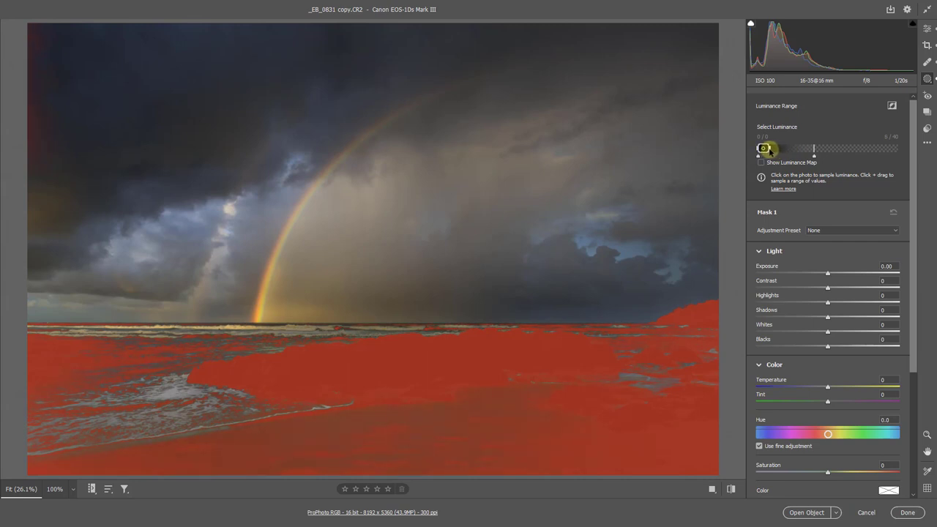
drag(771, 151, 814, 157)
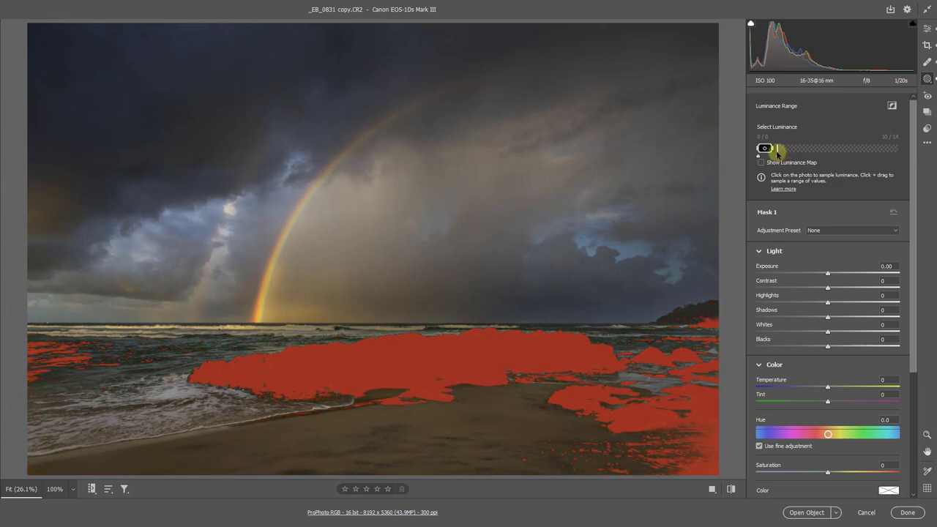
drag(782, 150, 774, 151)
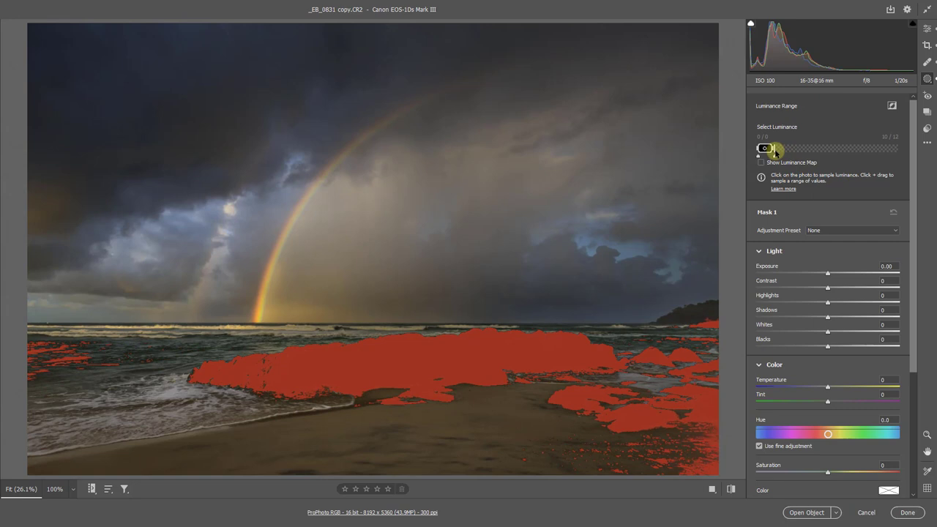
drag(775, 151, 778, 155)
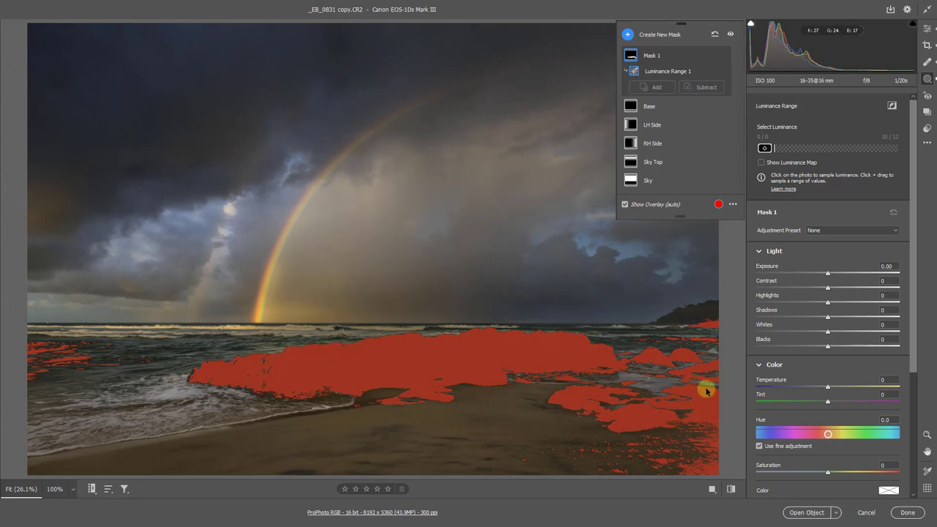
- Subtract a 100-flow brush from Mask 1 over the left sea and right beach
click(699, 88)
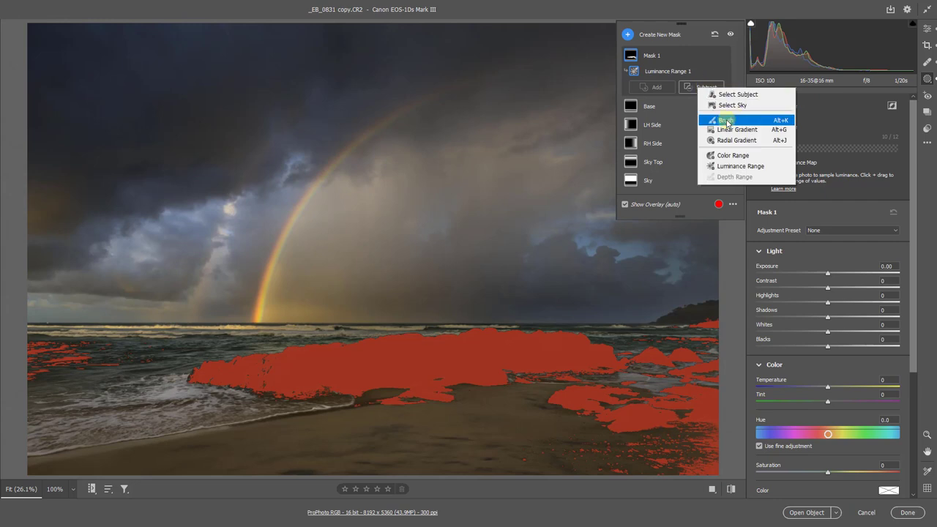
click(725, 122)
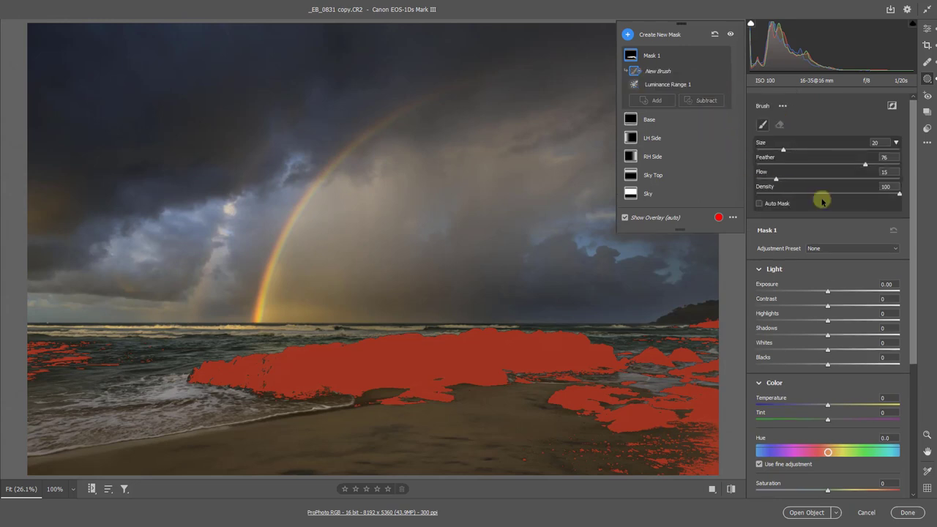
drag(776, 178, 908, 181)
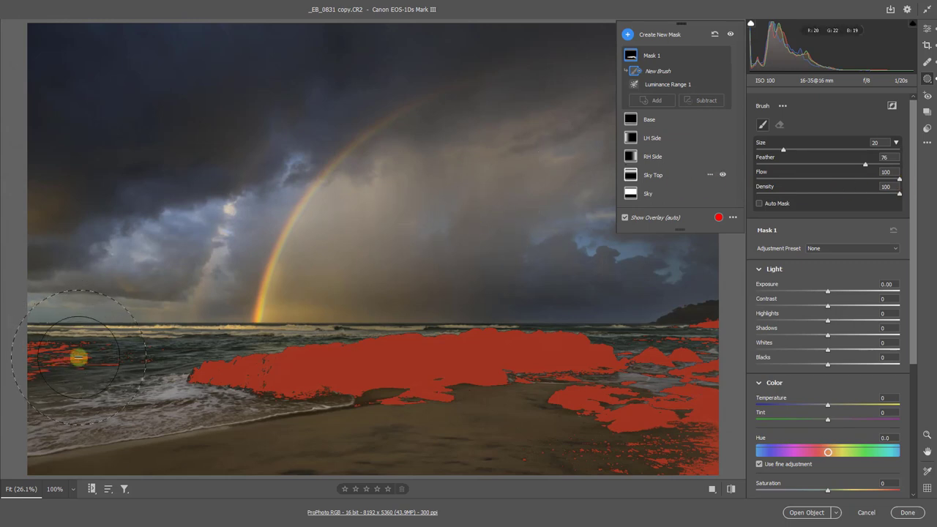
key(bracketleft)
key(bracketleft)
key(bracketleft)
key(bracketleft)
key(bracketleft)
key(bracketleft)
key(bracketleft)
key(bracketleft)
key(bracketleft)
key(bracketleft)
key(bracketleft)
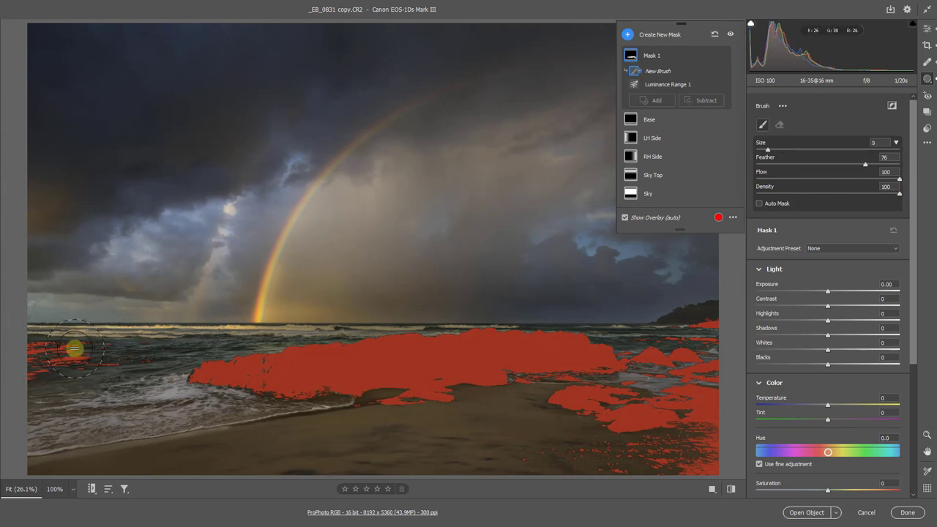
mouse_move(143, 353)
mouse_down()
mouse_move(3, 368)
mouse_move(87, 338)
mouse_move(97, 336)
mouse_move(25, 379)
mouse_up()
mouse_move(557, 410)
mouse_down()
mouse_move(623, 408)
mouse_move(567, 411)
mouse_move(726, 428)
mouse_move(557, 468)
mouse_move(676, 478)
mouse_move(647, 475)
mouse_move(710, 332)
mouse_move(690, 328)
mouse_move(679, 350)
mouse_move(649, 332)
mouse_move(684, 366)
mouse_move(650, 336)
mouse_move(652, 326)
mouse_move(702, 354)
mouse_up()
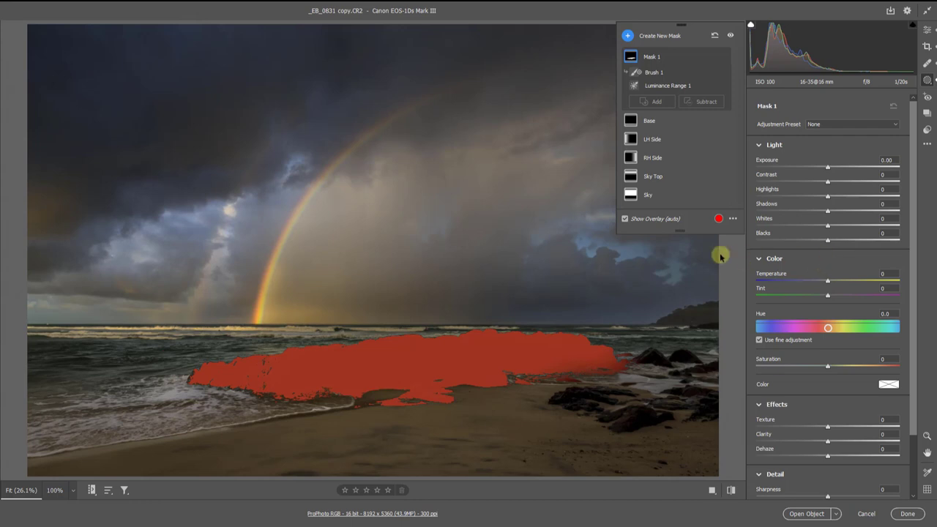
- Hide the overlay and brighten Mask 1 with Shadows +59 and Exposure +0.65
click(625, 218)
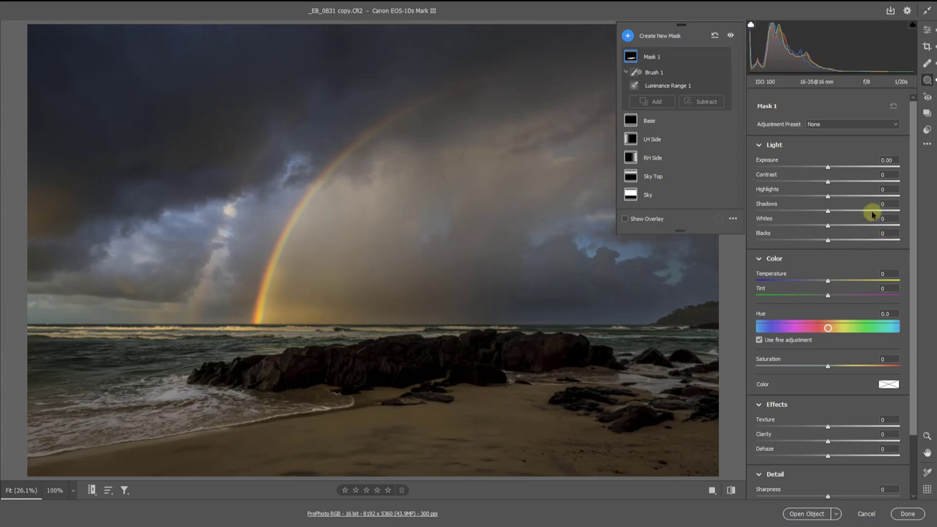
mouse_move(872, 211)
mouse_down()
mouse_move(896, 212)
mouse_move(856, 212)
mouse_move(896, 215)
mouse_move(870, 214)
mouse_up()
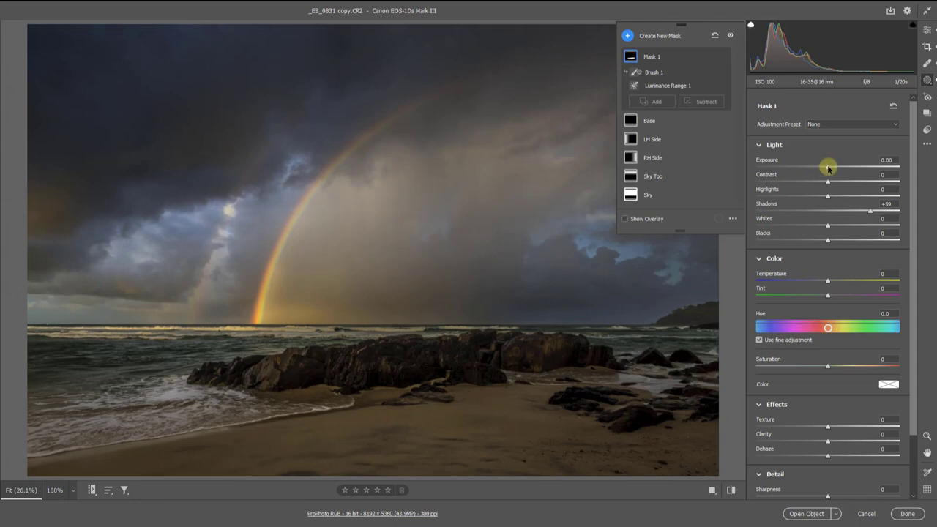
drag(827, 169, 835, 169)
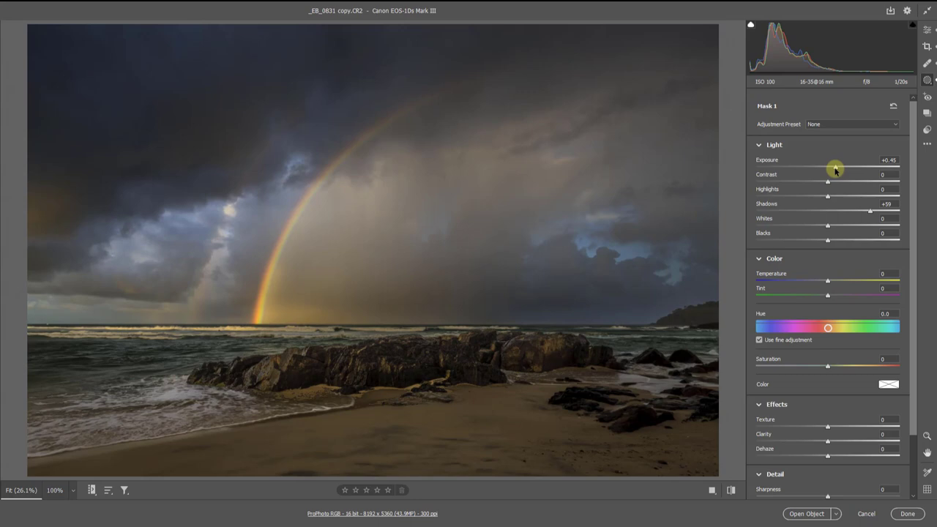
drag(835, 169, 842, 169)
drag(841, 170, 833, 170)
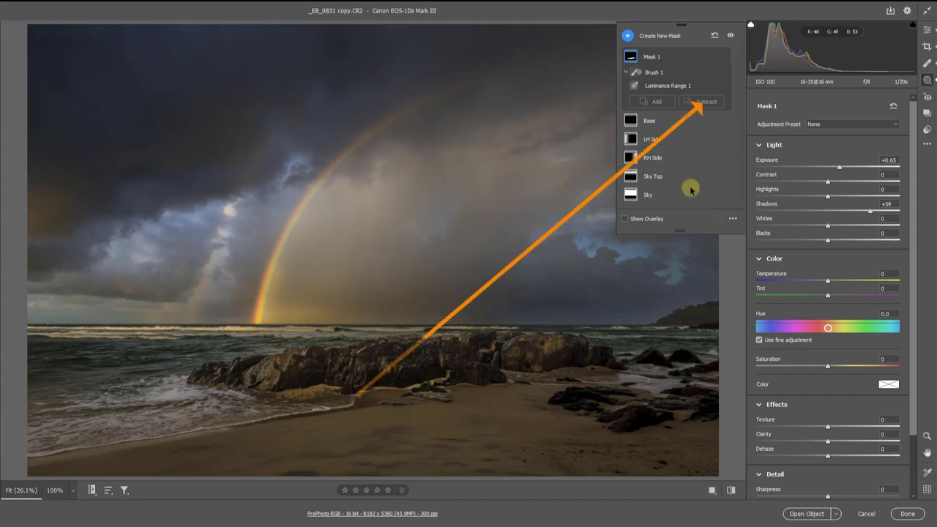
- Add a second subtracting brush to Mask 1 over the sand at the rocks' base, flow 23 then 35
click(699, 103)
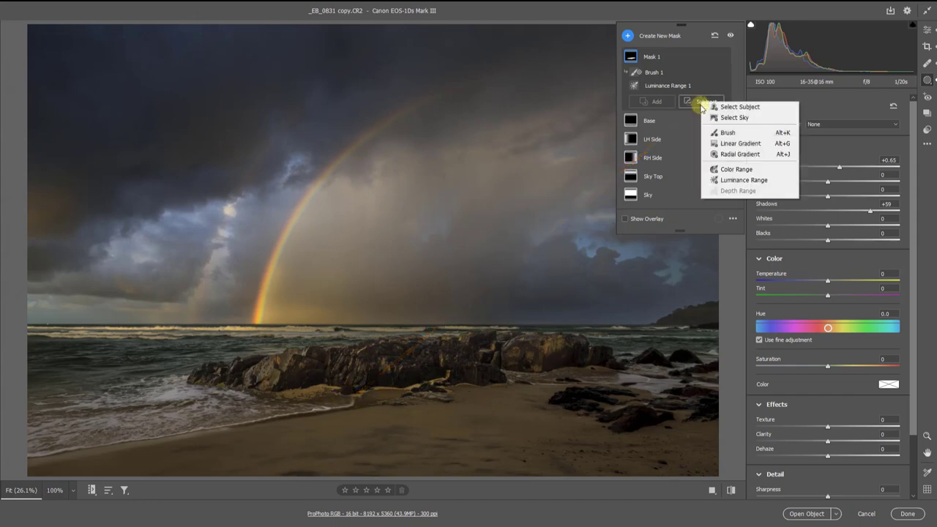
click(728, 135)
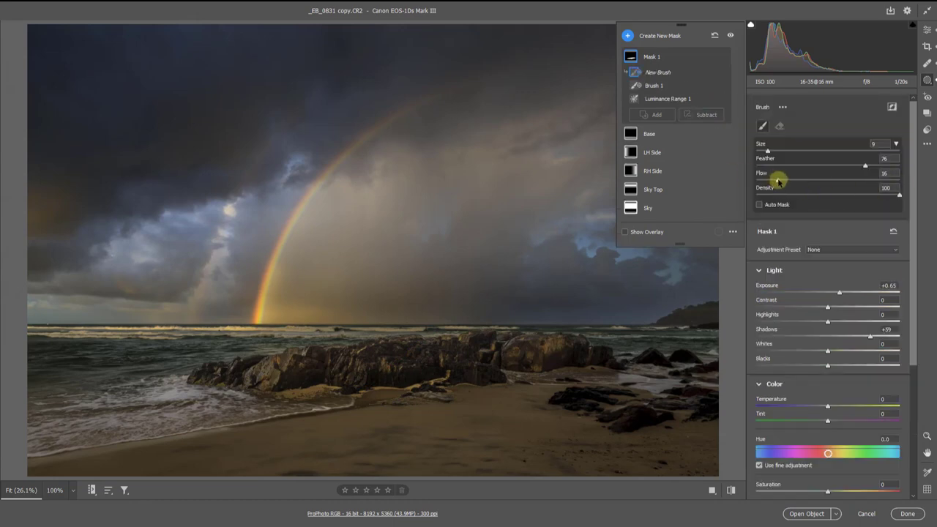
drag(782, 181, 788, 183)
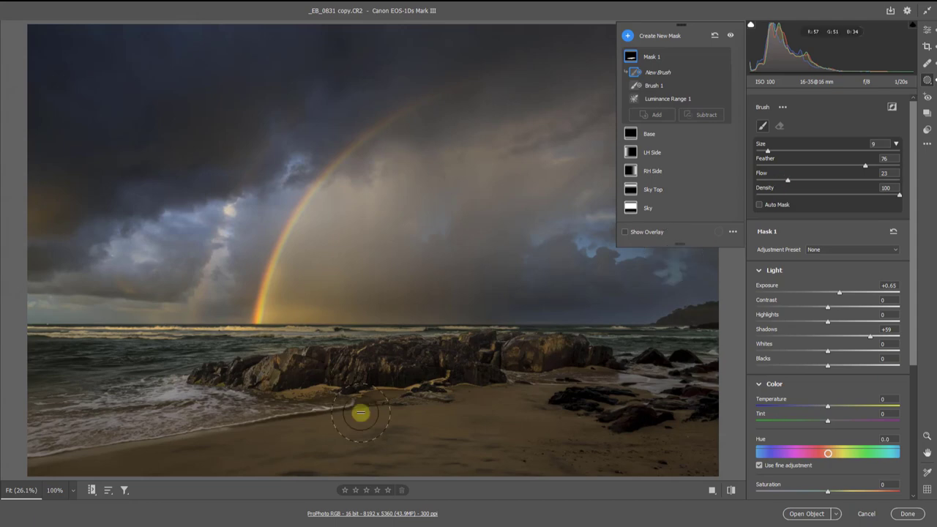
scroll(325, 398, up, 1)
scroll(326, 398, up, 3)
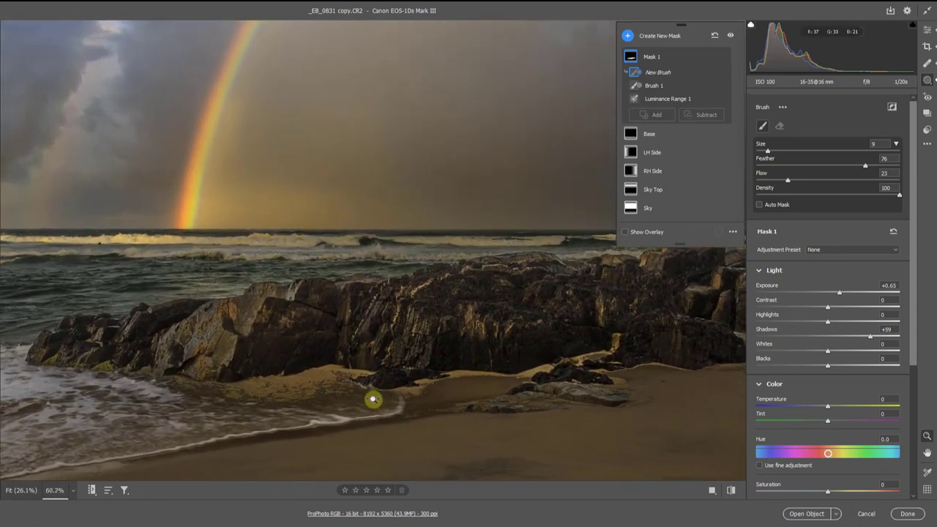
key(bracketleft)
key(bracketleft)
key(bracketleft)
key(bracketleft)
key(bracketleft)
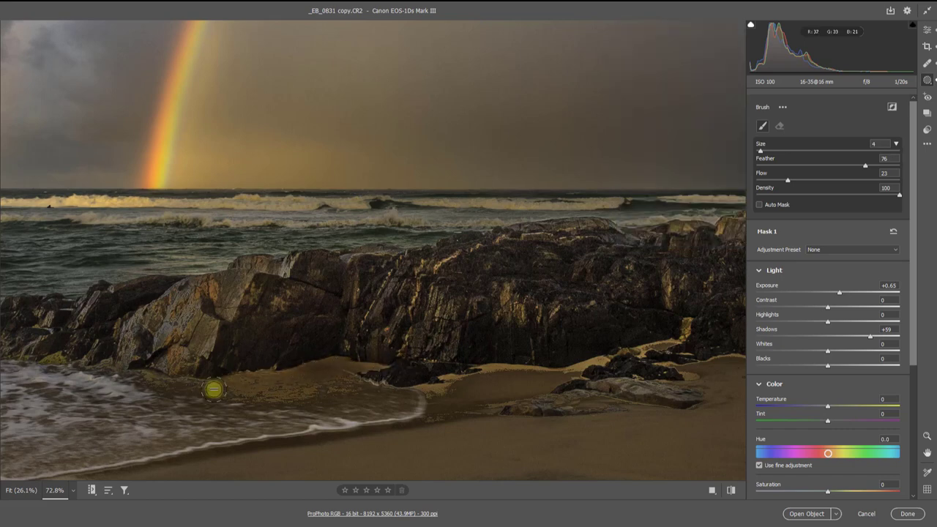
mouse_move(424, 386)
mouse_down()
mouse_move(504, 369)
mouse_move(588, 377)
mouse_move(560, 376)
mouse_move(618, 357)
mouse_move(578, 369)
mouse_move(615, 357)
mouse_move(604, 361)
mouse_move(804, 186)
mouse_move(628, 348)
mouse_move(639, 353)
mouse_move(689, 327)
mouse_move(575, 379)
mouse_move(414, 389)
mouse_move(423, 379)
mouse_move(341, 355)
mouse_move(128, 379)
mouse_move(221, 387)
mouse_move(26, 355)
mouse_move(415, 410)
mouse_move(446, 428)
mouse_up()
key(bracketleft)
key(bracketleft)
click(804, 180)
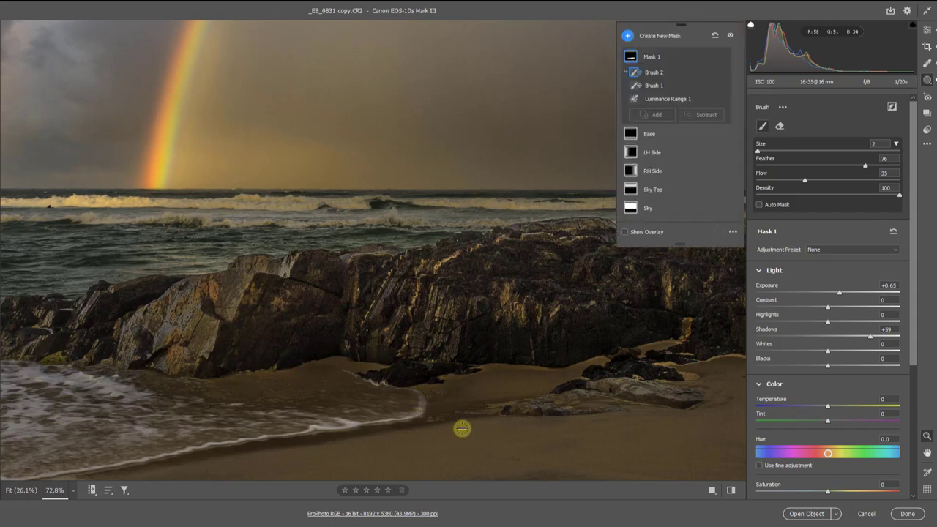